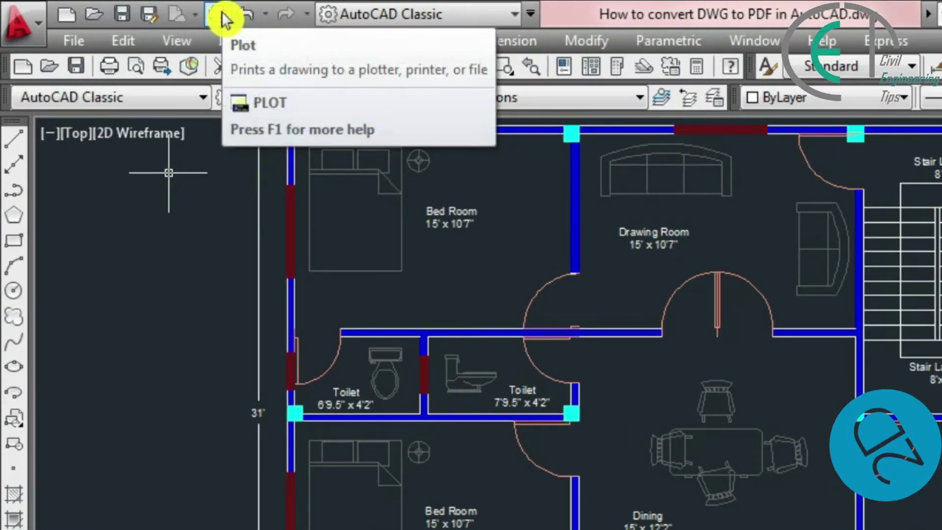
Open the Plot dialog from the toolbar and File > Plot, then reopen it with PRINT
{"action": "left_click", "coordinate": [221, 19]}
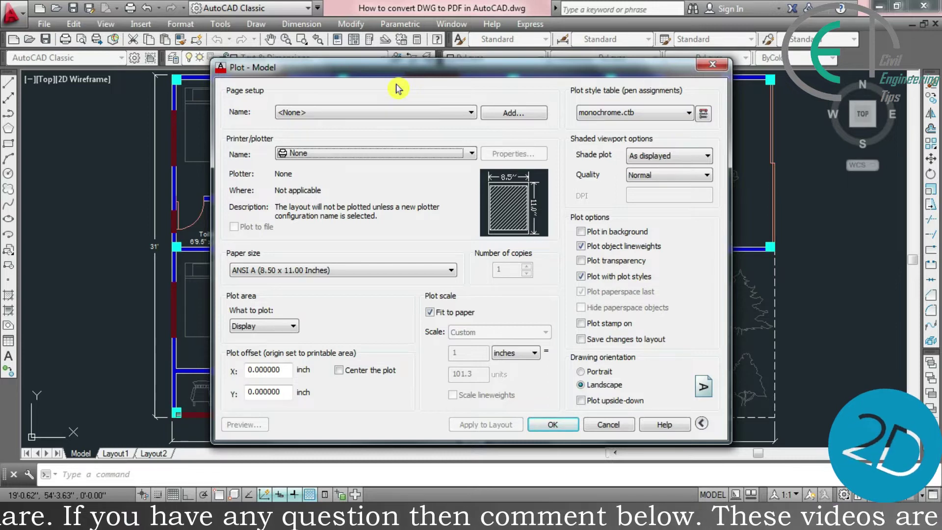
{"action": "left_click", "coordinate": [707, 66]}
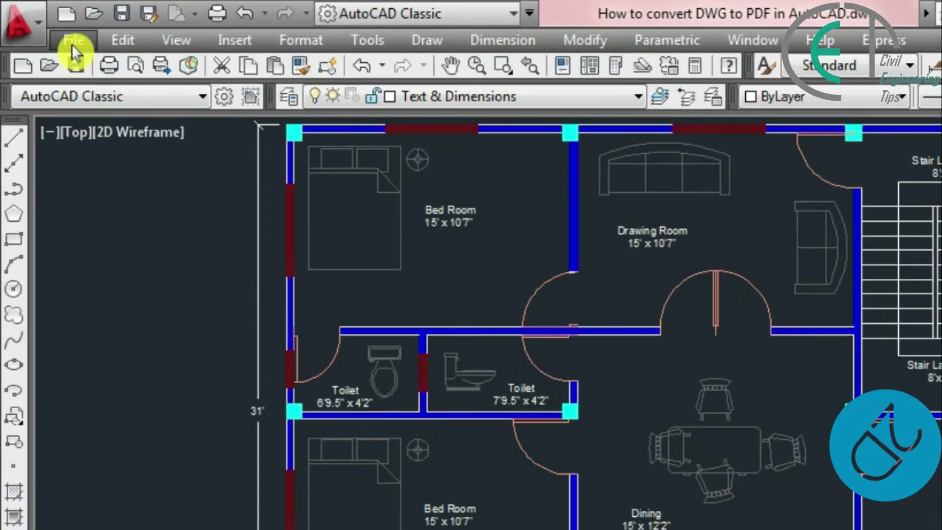
{"action": "left_click", "coordinate": [72, 43]}
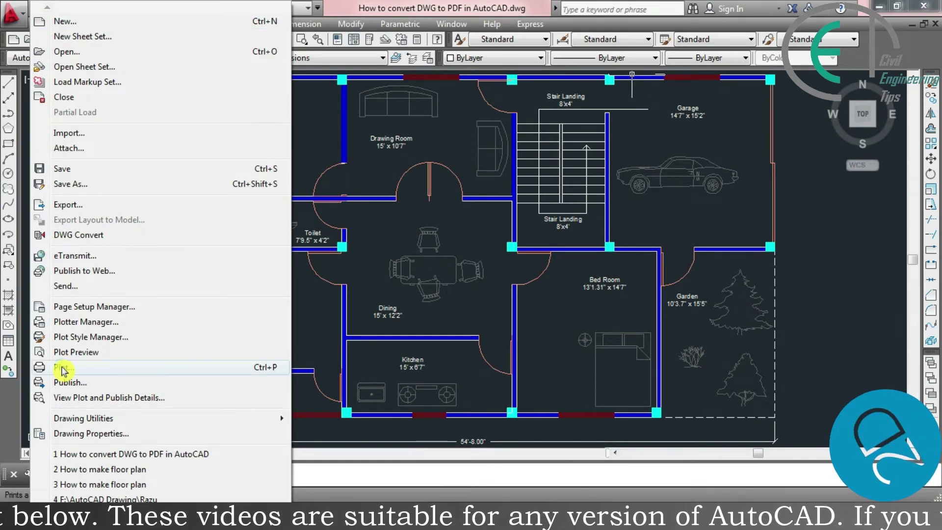
{"action": "left_click", "coordinate": [63, 370]}
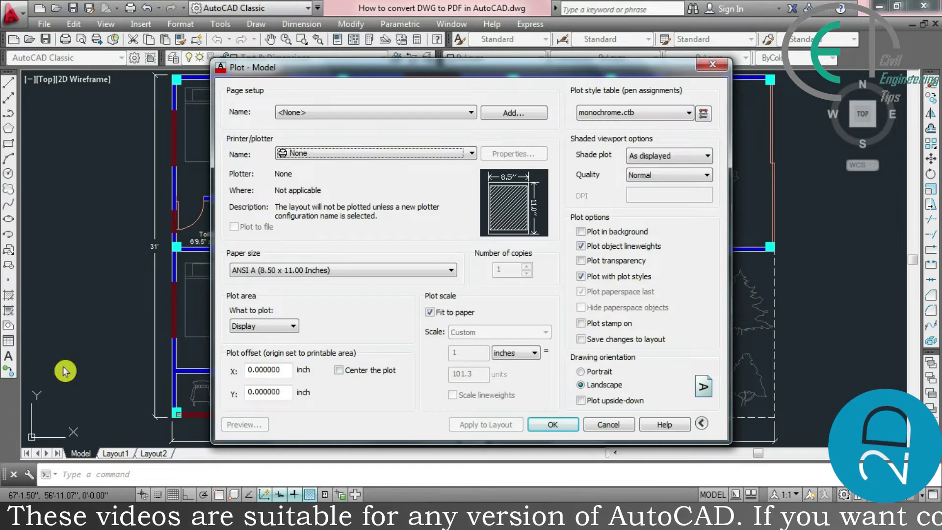
{"action": "left_click", "coordinate": [699, 68]}
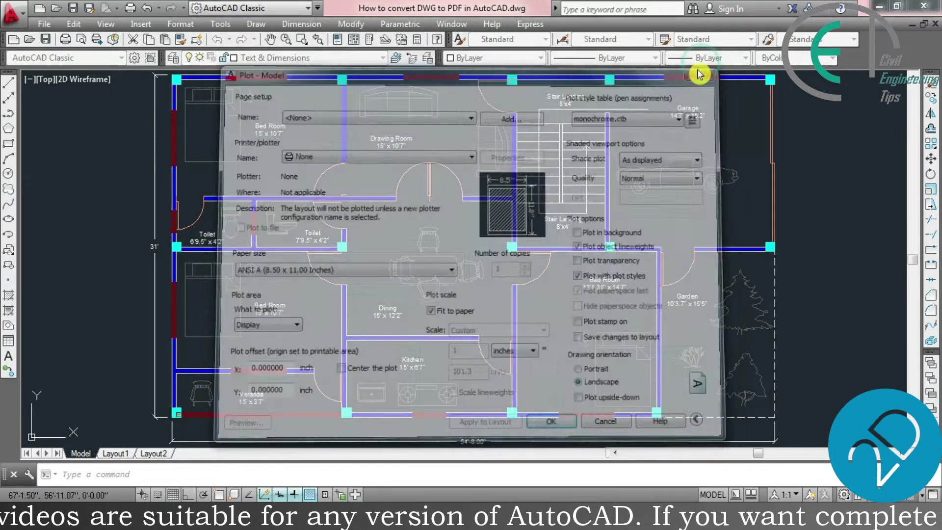
{"action": "type", "text": "pri"}
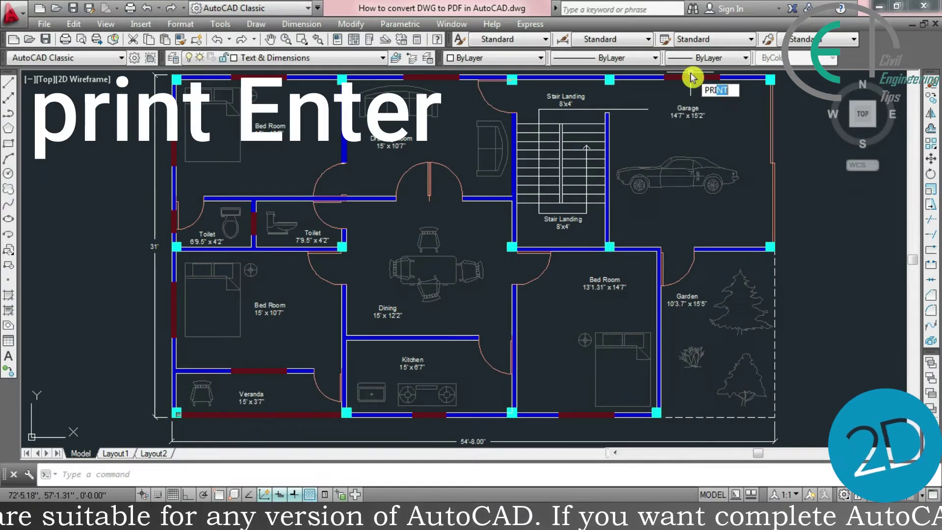
{"action": "type", "text": "nt"}
{"action": "key", "text": "Return"}
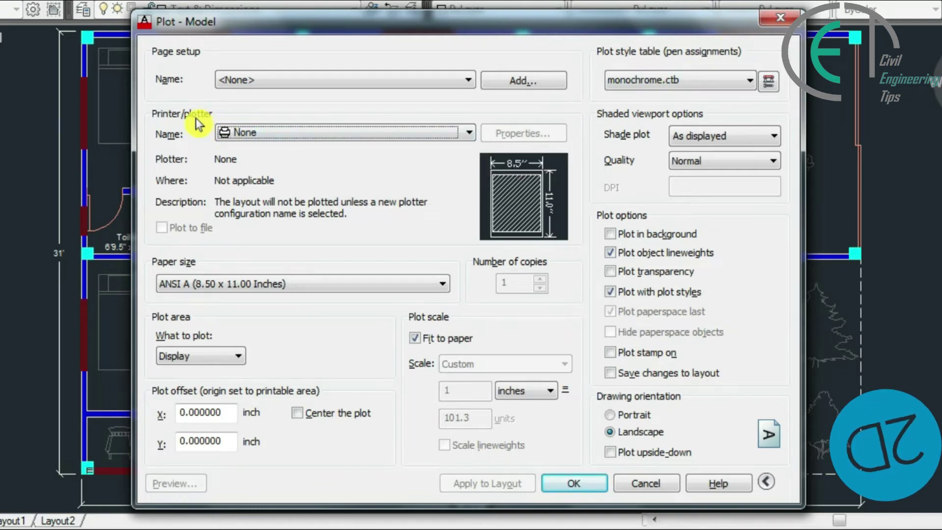
Select DWG To PDF.pc3 as the plot's printer/plotter
{"action": "left_click", "coordinate": [284, 138]}
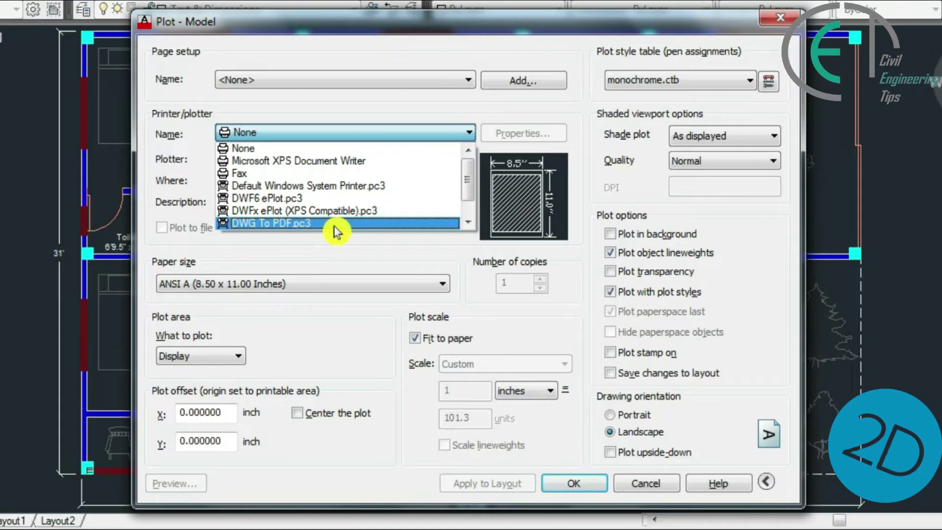
{"action": "left_click", "coordinate": [337, 231]}
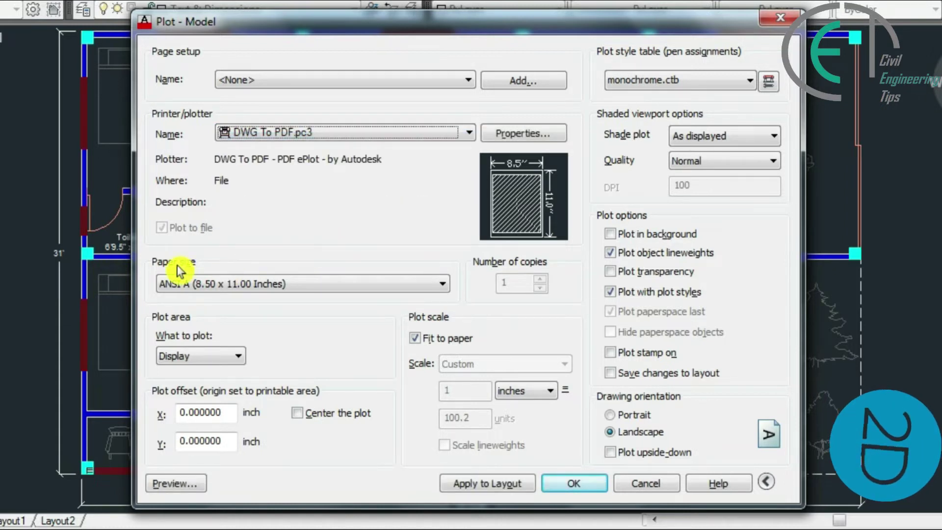
Choose ISO A3 (420.00 x 297.00 MM) as the plot paper size
{"action": "left_click", "coordinate": [230, 286]}
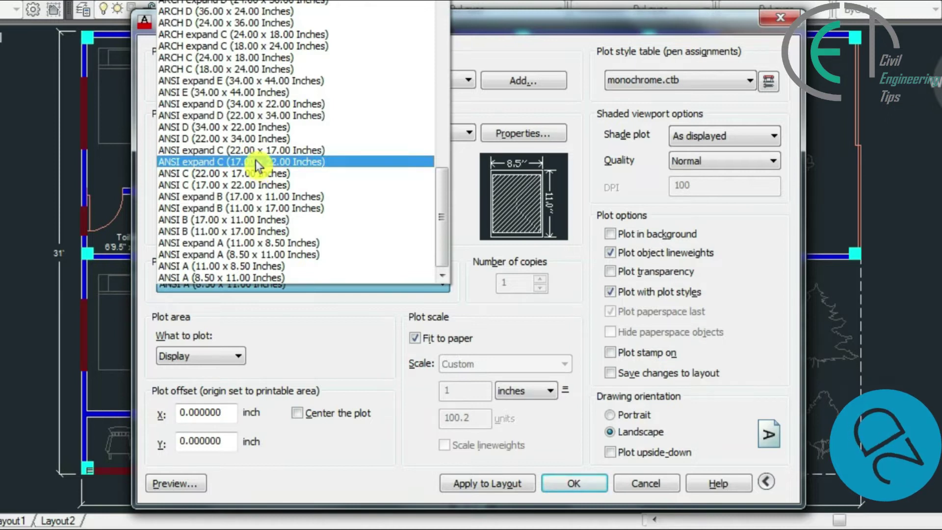
{"action": "scroll", "coordinate": [266, 200], "scroll_direction": "up", "scroll_amount": 1}
{"action": "scroll", "coordinate": [258, 164], "scroll_direction": "up", "scroll_amount": 6}
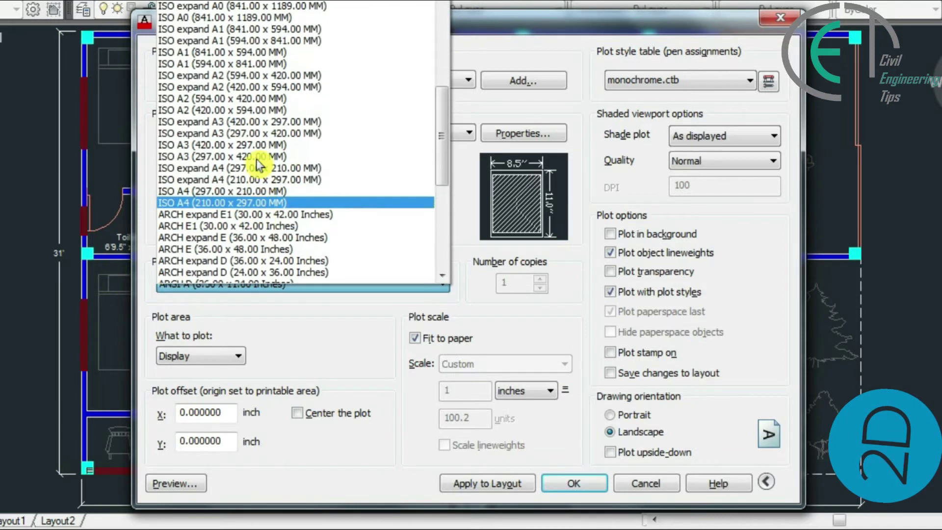
{"action": "scroll", "coordinate": [254, 155], "scroll_direction": "up", "scroll_amount": 1}
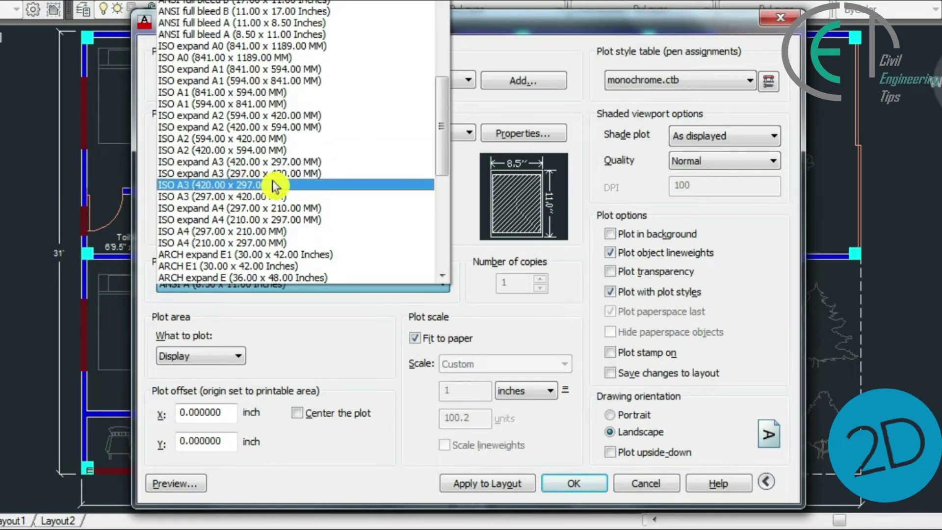
{"action": "left_click", "coordinate": [331, 185]}
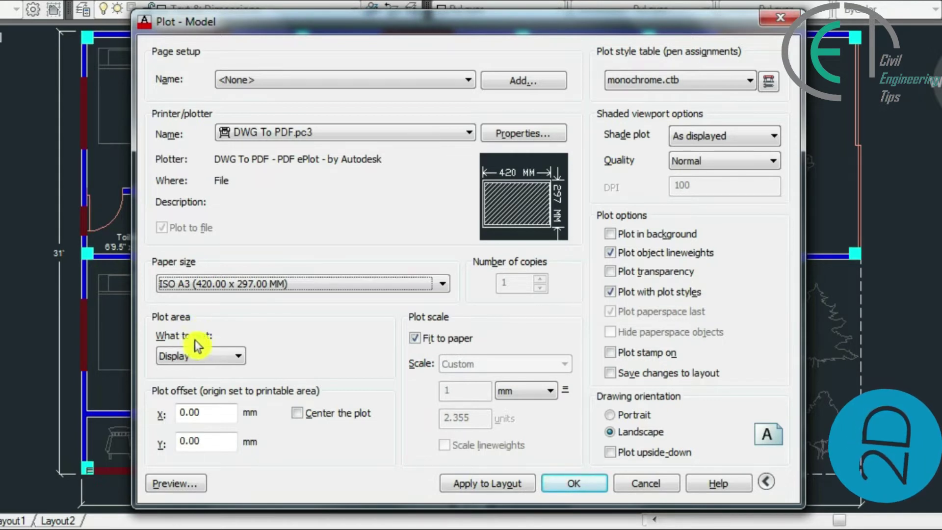
Set the plot area to a Window picked around the whole floor plan
{"action": "left_click", "coordinate": [215, 356]}
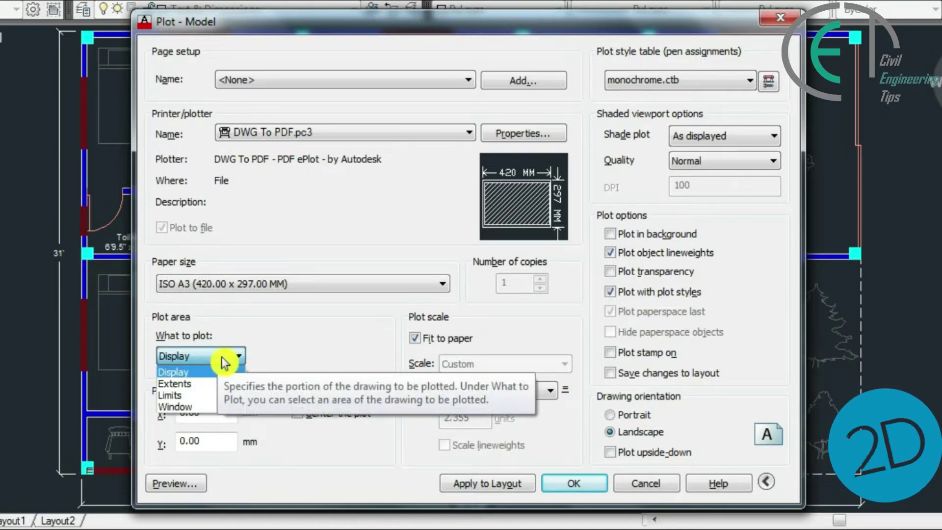
{"action": "left_click", "coordinate": [194, 407]}
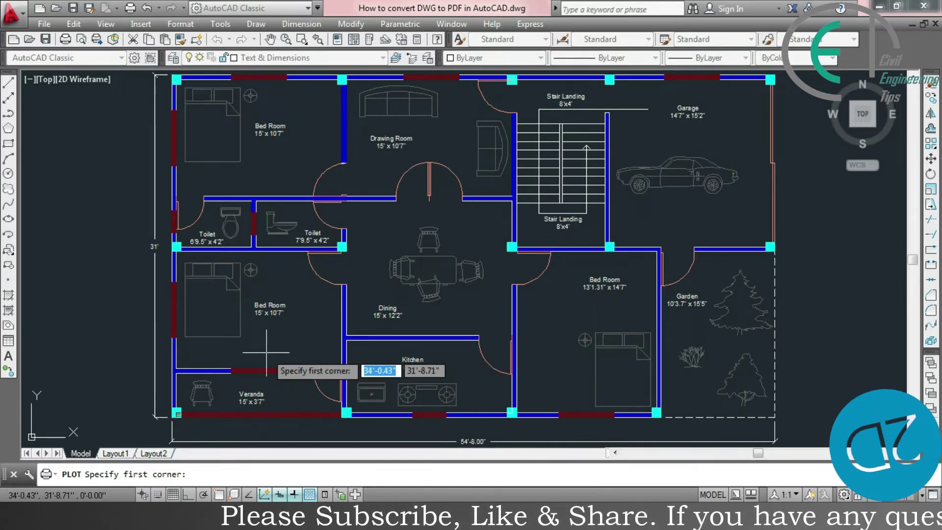
{"action": "scroll", "coordinate": [265, 352], "scroll_direction": "down", "scroll_amount": 2}
{"action": "middle_click_drag", "start_coordinate": [289, 340], "coordinate": [330, 289]}
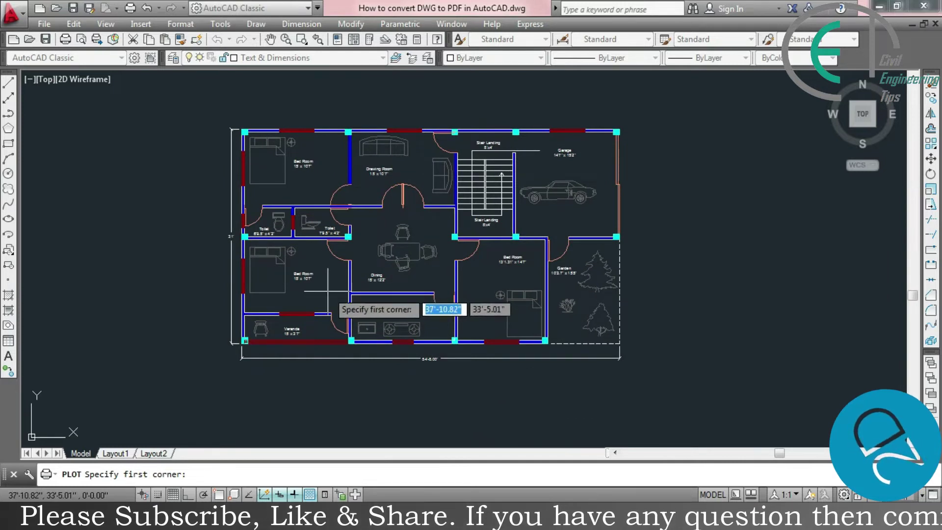
{"action": "left_click", "coordinate": [219, 116]}
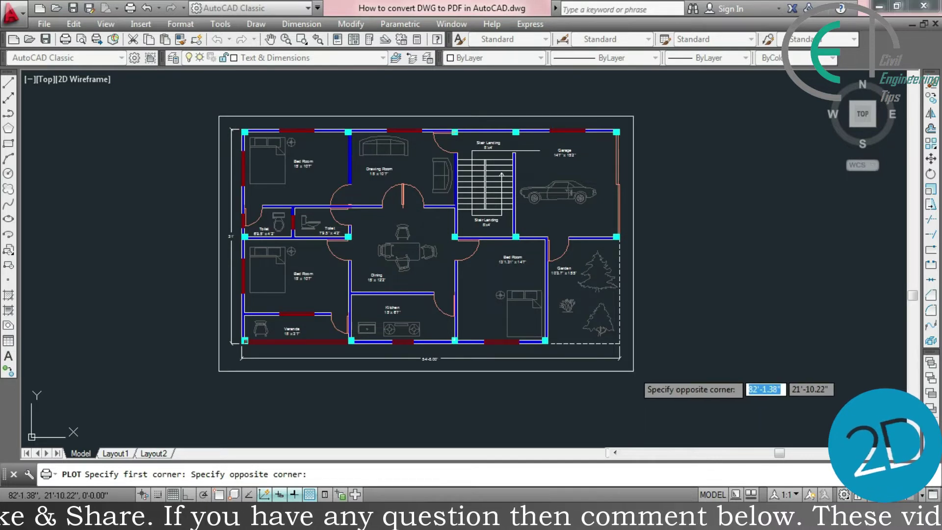
{"action": "left_click", "coordinate": [634, 373]}
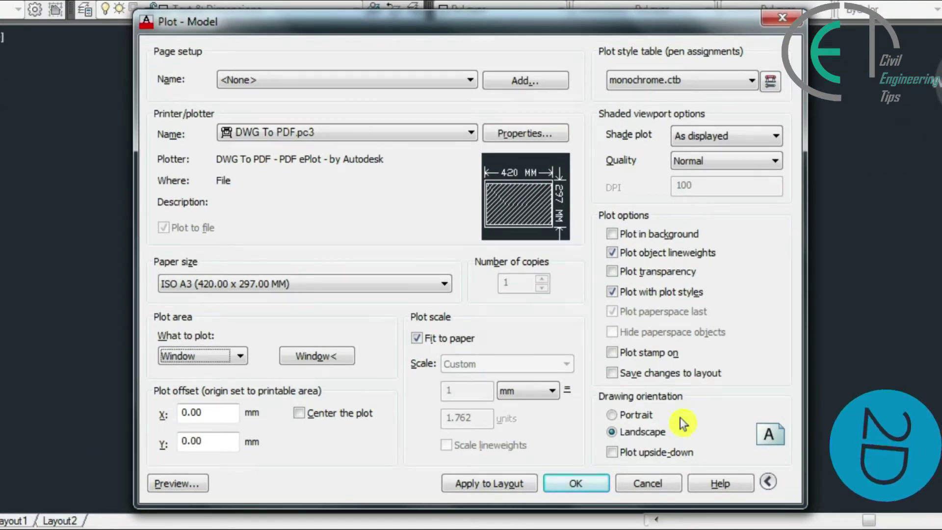
Centre the plot on the sheet (offsets X 0.00, Y 4.44 mm) and expand More Options
{"action": "left_click", "coordinate": [297, 413]}
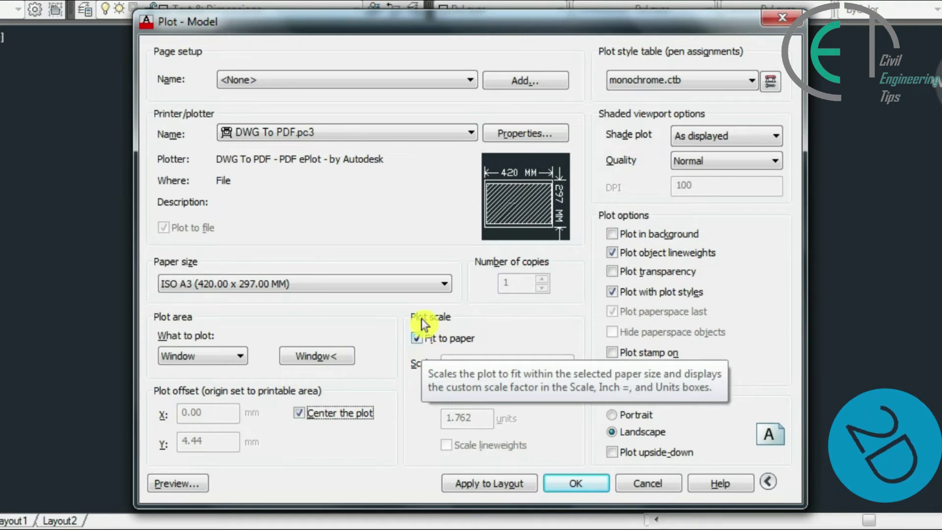
{"action": "double_click", "coordinate": [723, 271]}
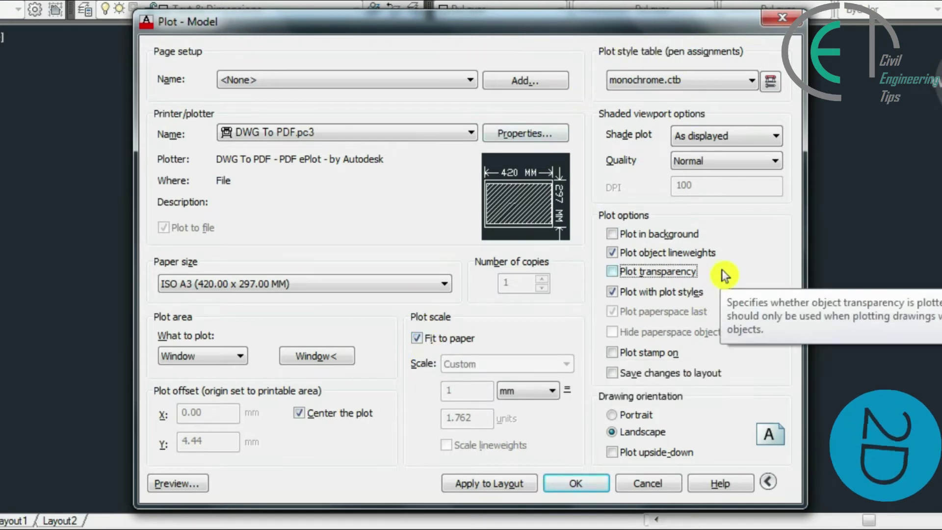
{"action": "left_click", "coordinate": [768, 481]}
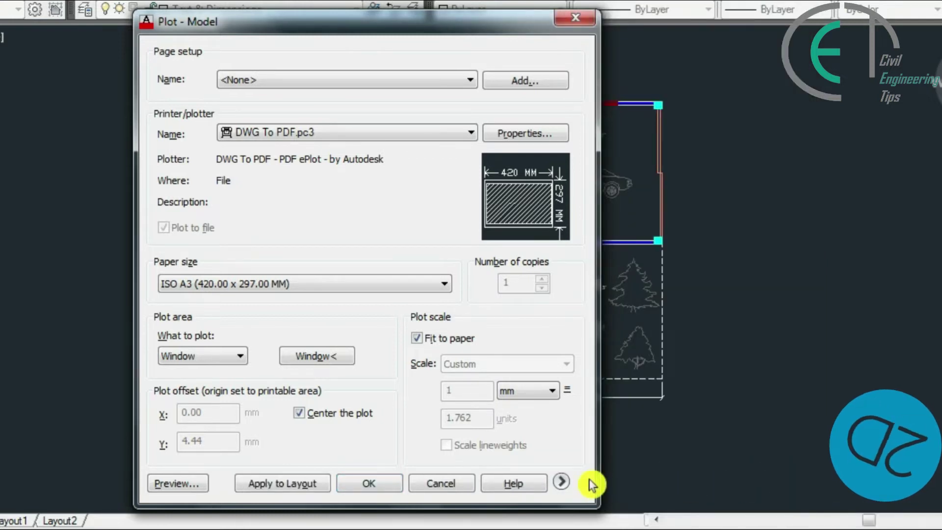
{"action": "left_click", "coordinate": [561, 482]}
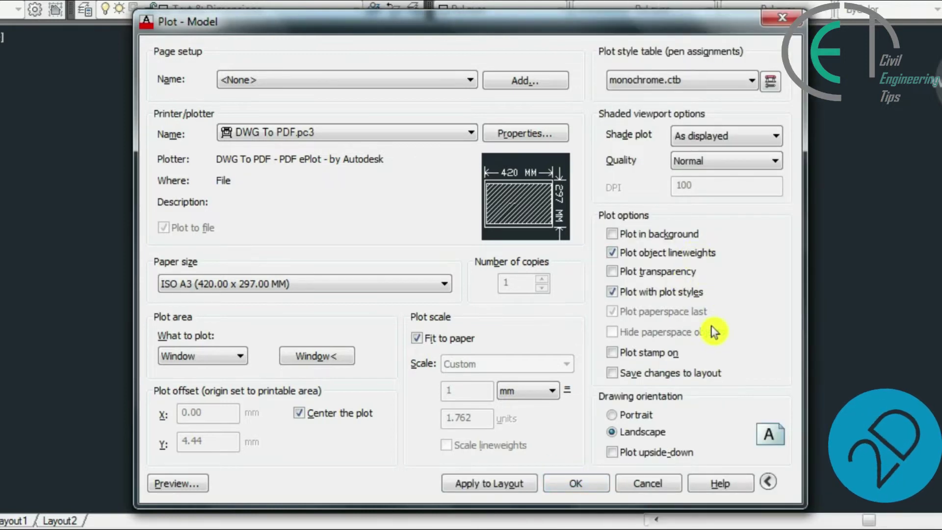
{"action": "left_click", "coordinate": [672, 80]}
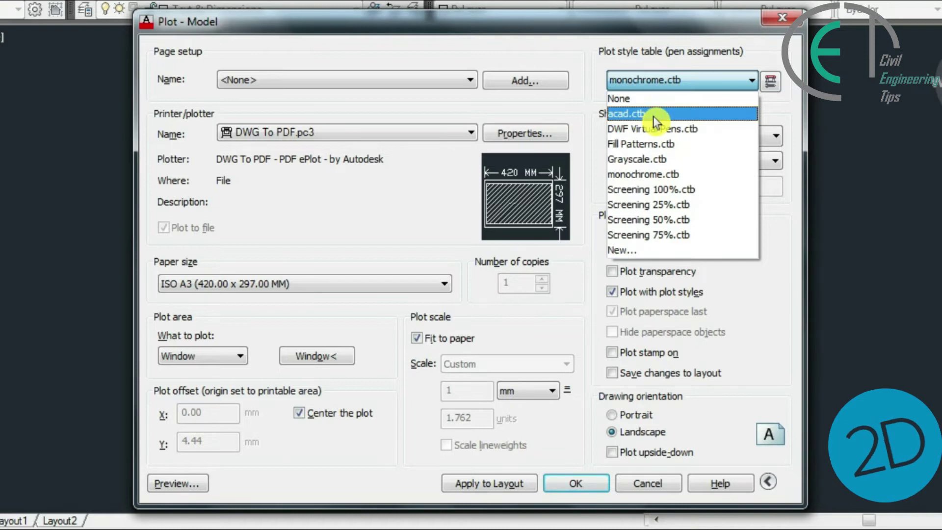
Assign the acad.ctb plot style table to all layouts
{"action": "left_click", "coordinate": [653, 116]}
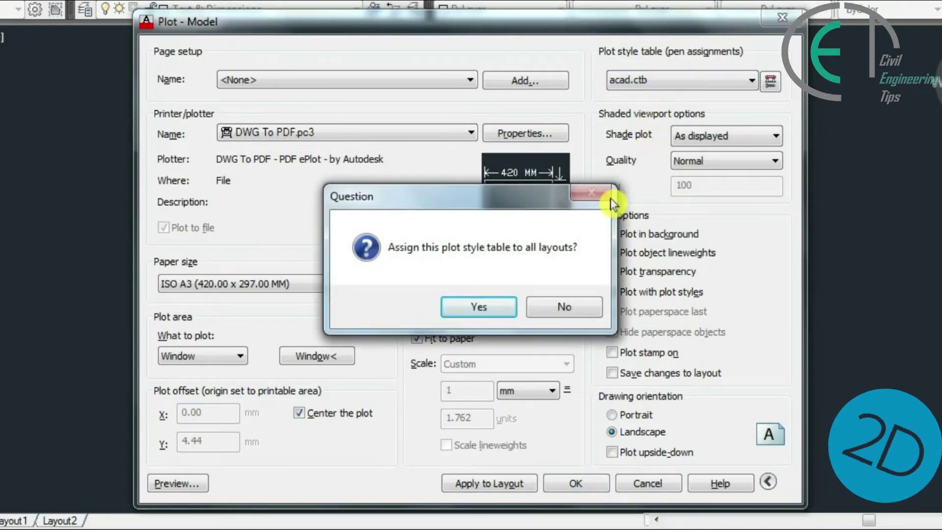
{"action": "left_click", "coordinate": [476, 305]}
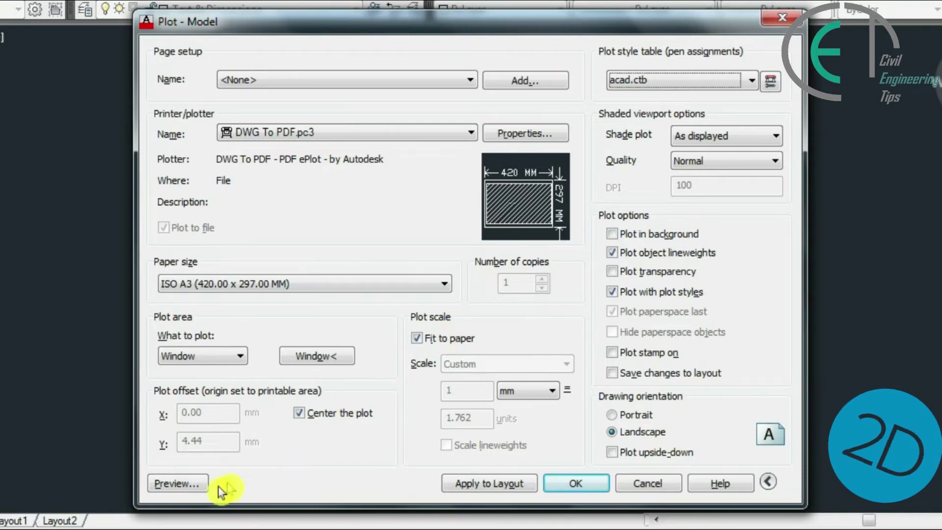
{"action": "left_click", "coordinate": [181, 486]}
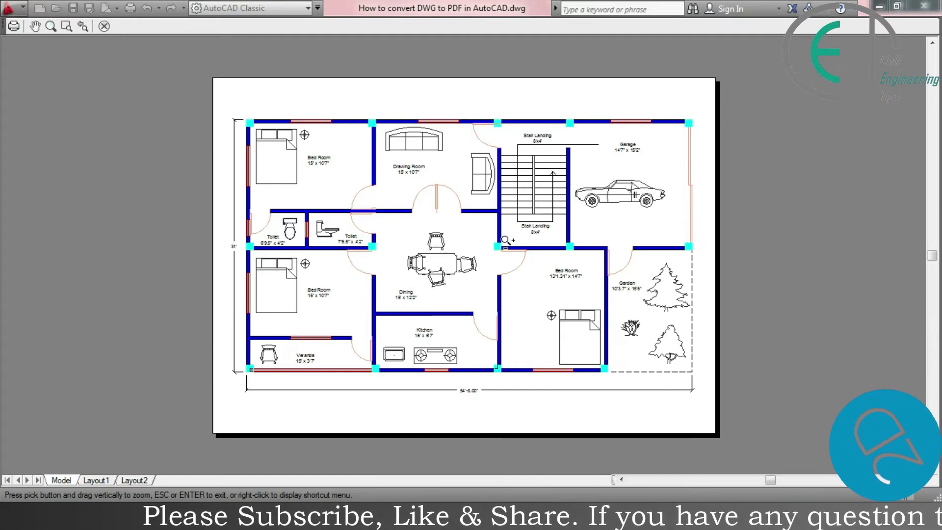
{"action": "scroll", "coordinate": [499, 233], "scroll_direction": "up", "scroll_amount": 3}
{"action": "scroll", "coordinate": [502, 239], "scroll_direction": "down", "scroll_amount": 1}
{"action": "scroll", "coordinate": [503, 242], "scroll_direction": "down", "scroll_amount": 2}
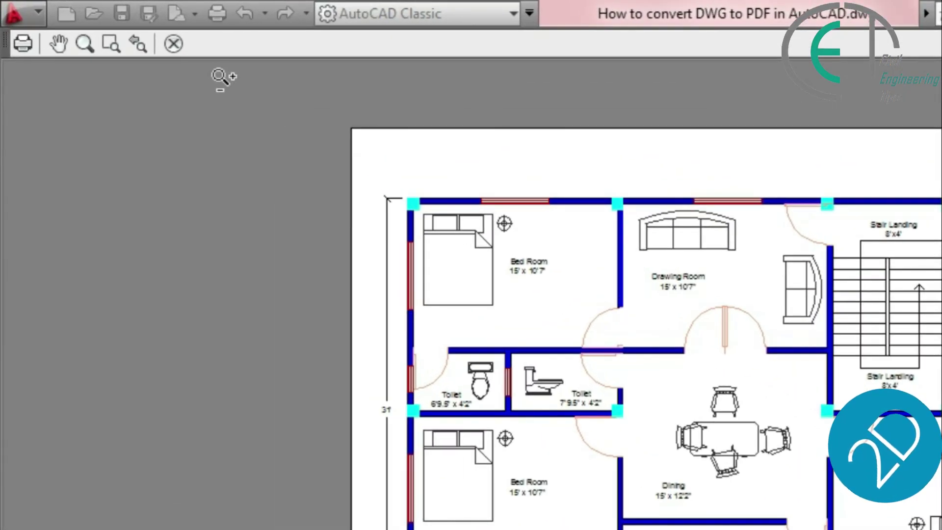
{"action": "left_click", "coordinate": [176, 46]}
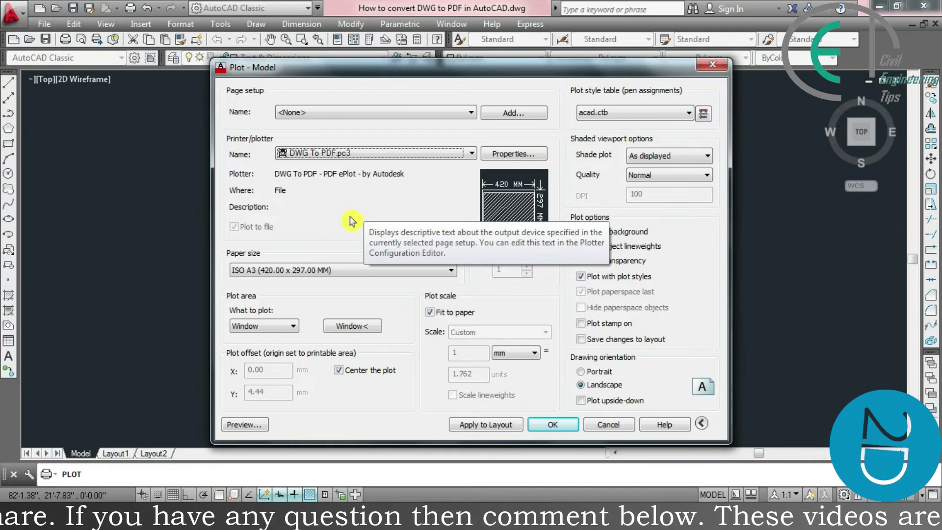
Switch to monochrome.ctb for all layouts and preview the black-and-white plot
{"action": "left_click", "coordinate": [604, 116]}
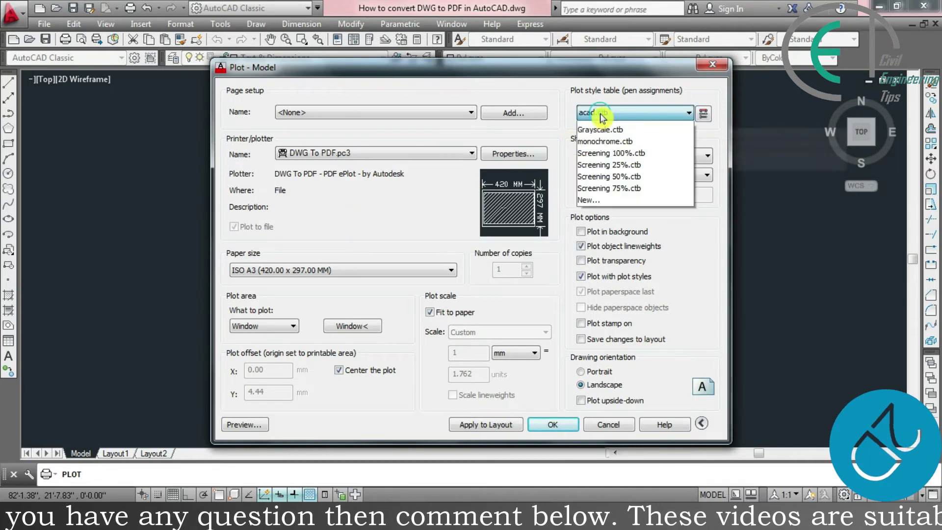
{"action": "left_click", "coordinate": [606, 185]}
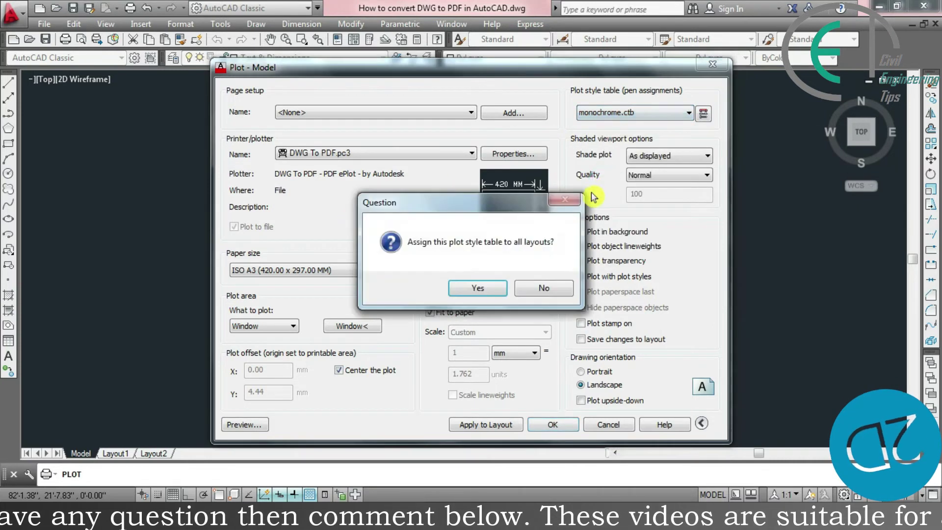
{"action": "left_click", "coordinate": [491, 287]}
{"action": "left_click", "coordinate": [254, 424]}
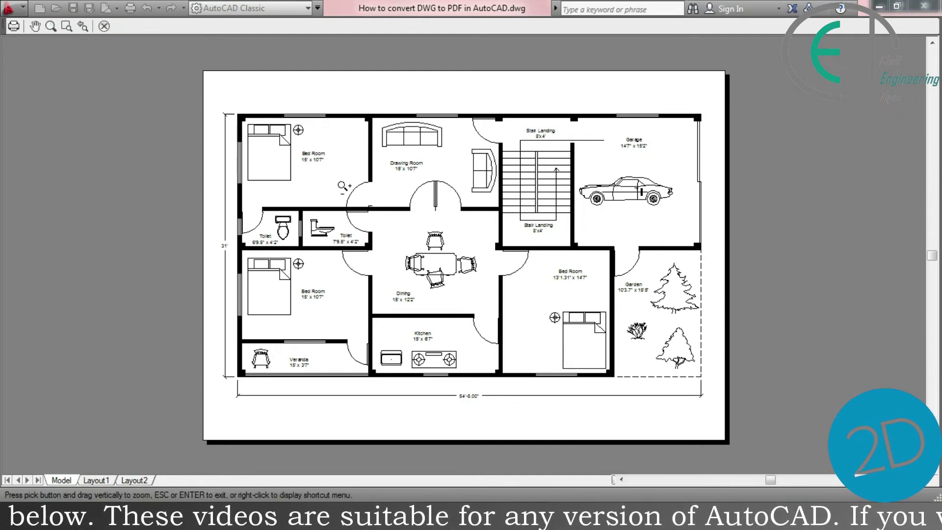
Exit the preview, restore acad.ctb for all layouts, and start the plot
{"action": "key", "text": "Escape"}
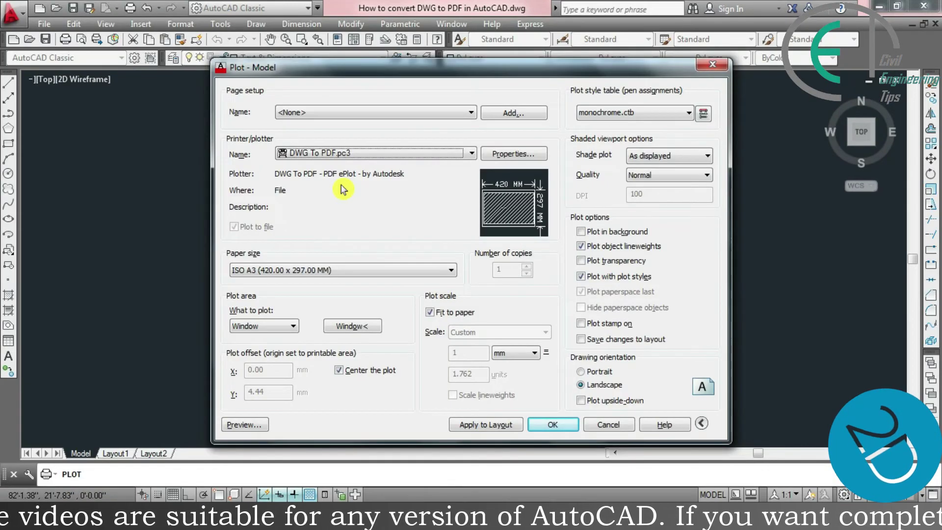
{"action": "left_click", "coordinate": [626, 113]}
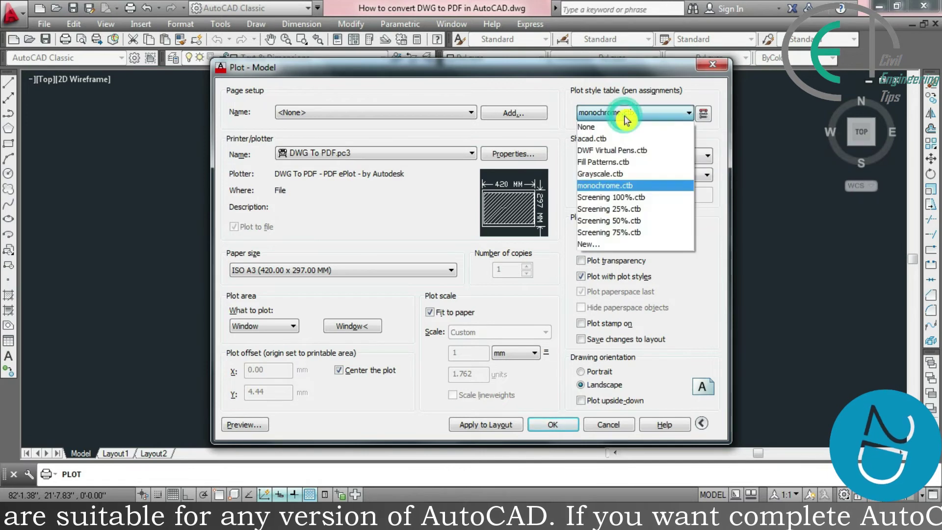
{"action": "left_click", "coordinate": [610, 140]}
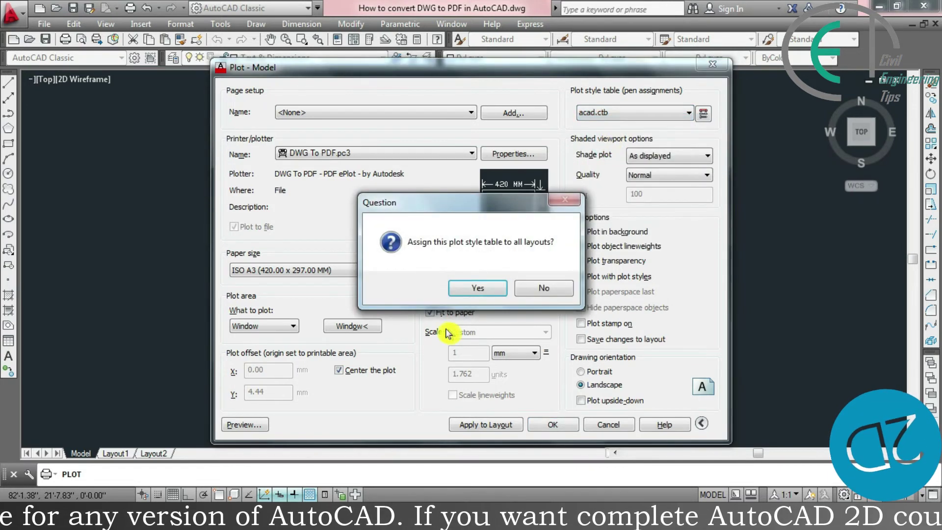
{"action": "left_click", "coordinate": [464, 292]}
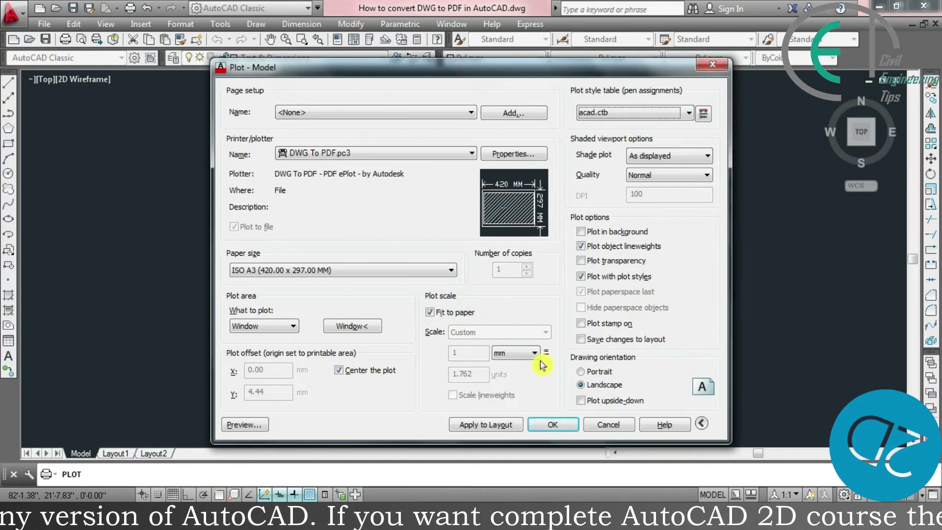
{"action": "left_click", "coordinate": [553, 423]}
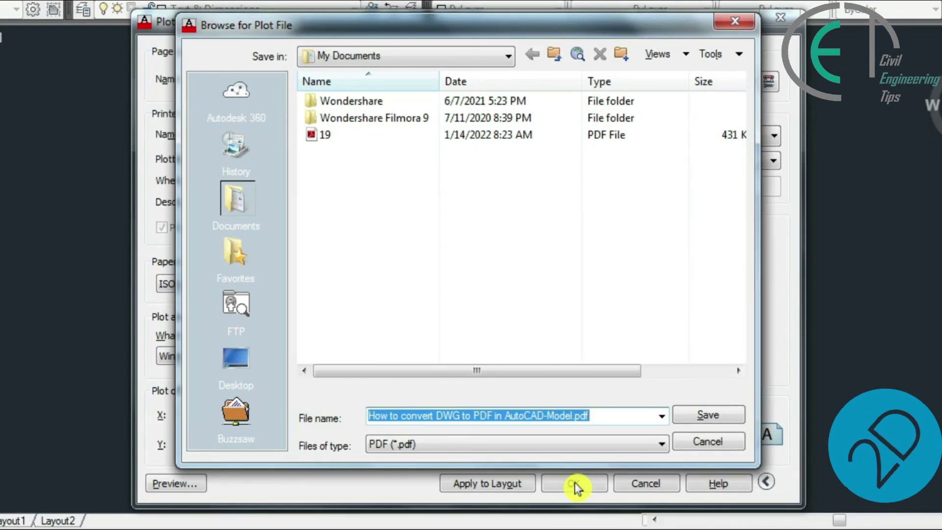
Save the plot as How to convert DWG to PDF in AutoCAD-Model.pdf on the Desktop
{"action": "left_click", "coordinate": [234, 364]}
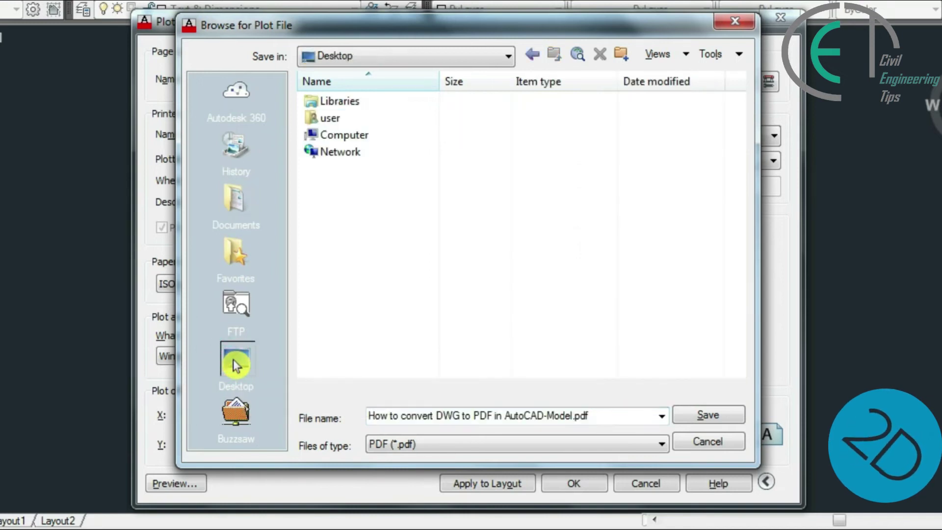
{"action": "left_click", "coordinate": [542, 413]}
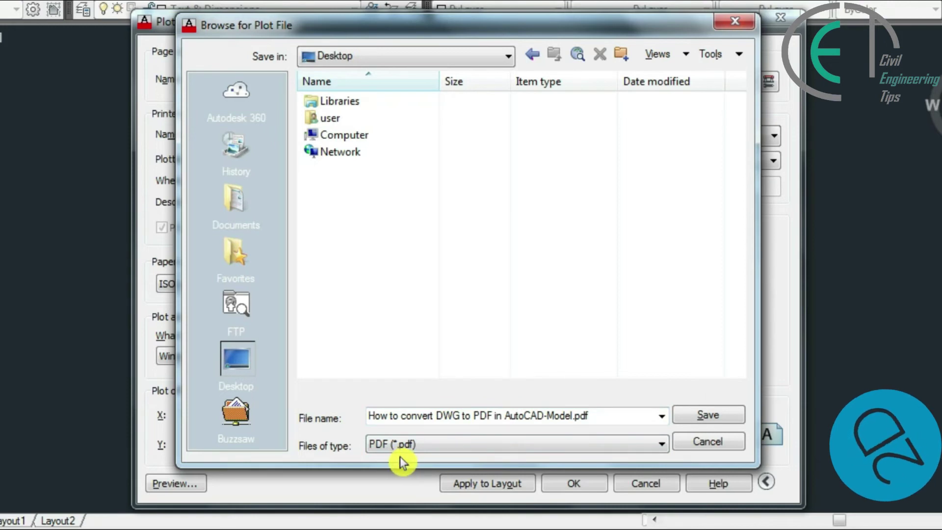
{"action": "left_click", "coordinate": [710, 415]}
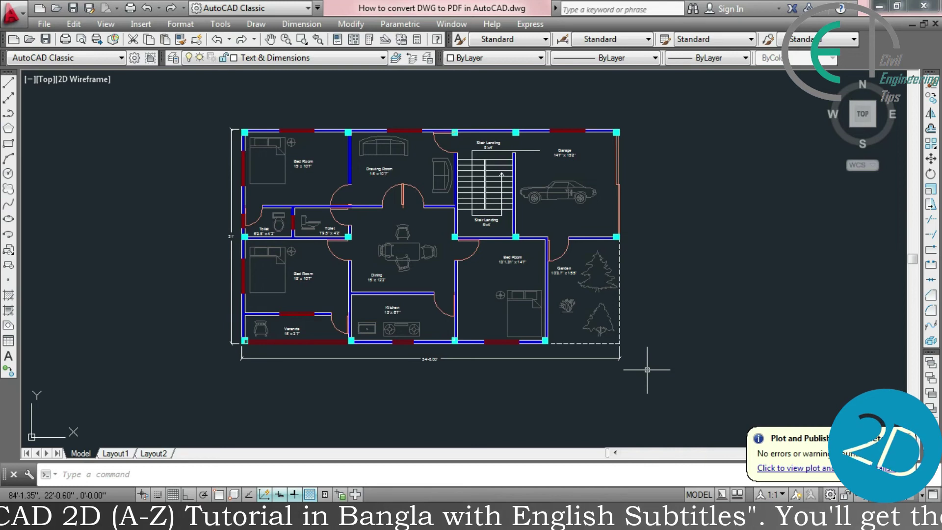
Open the exported PDF from the desktop in Adobe Reader and hide the navigation pane
{"action": "left_click", "coordinate": [877, 7]}
{"action": "double_click", "coordinate": [23, 287]}
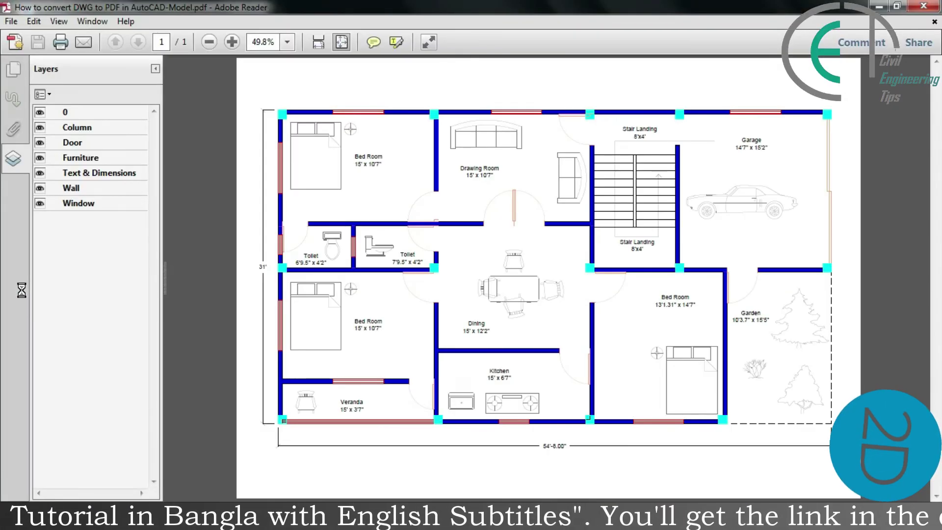
{"action": "right_click", "coordinate": [16, 295]}
{"action": "left_click", "coordinate": [31, 400]}
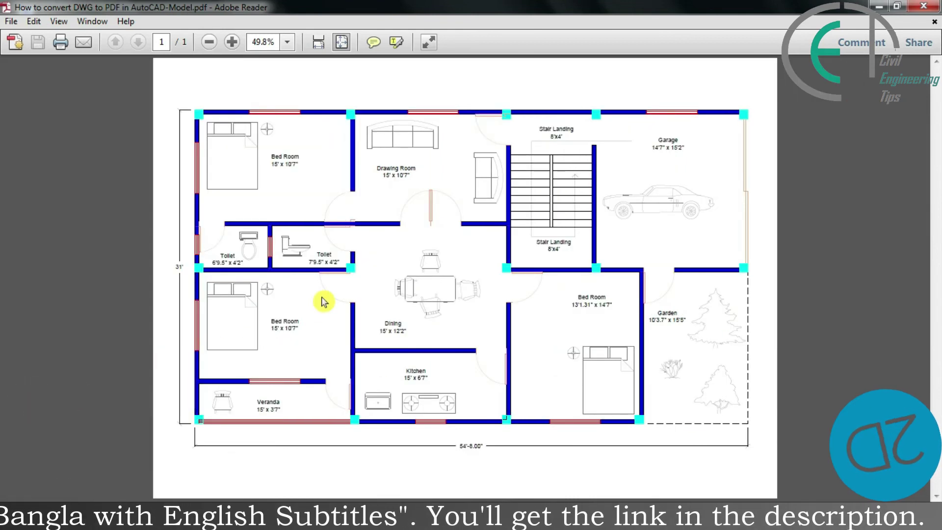
Zoom the floor plan to 66.7% and scroll down the page
{"action": "left_click", "coordinate": [233, 43]}
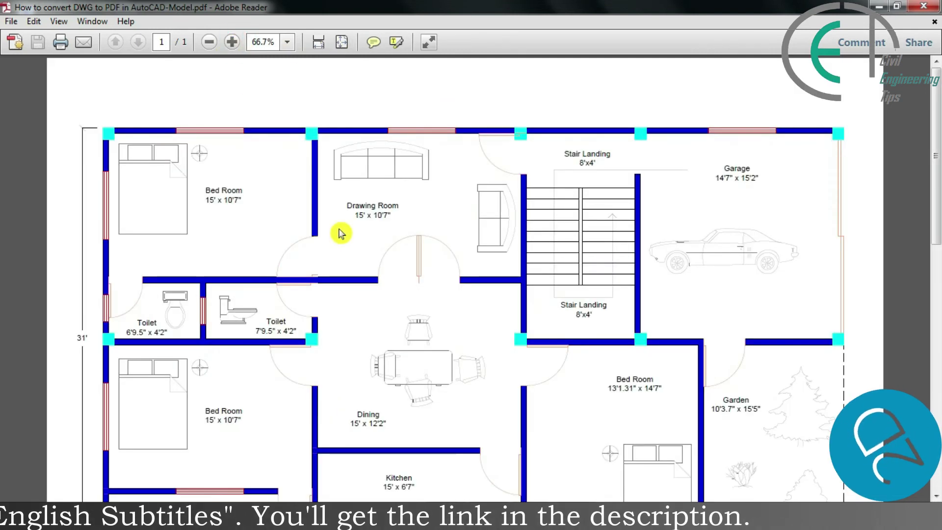
{"action": "scroll", "coordinate": [339, 232], "scroll_direction": "down", "scroll_amount": 2}
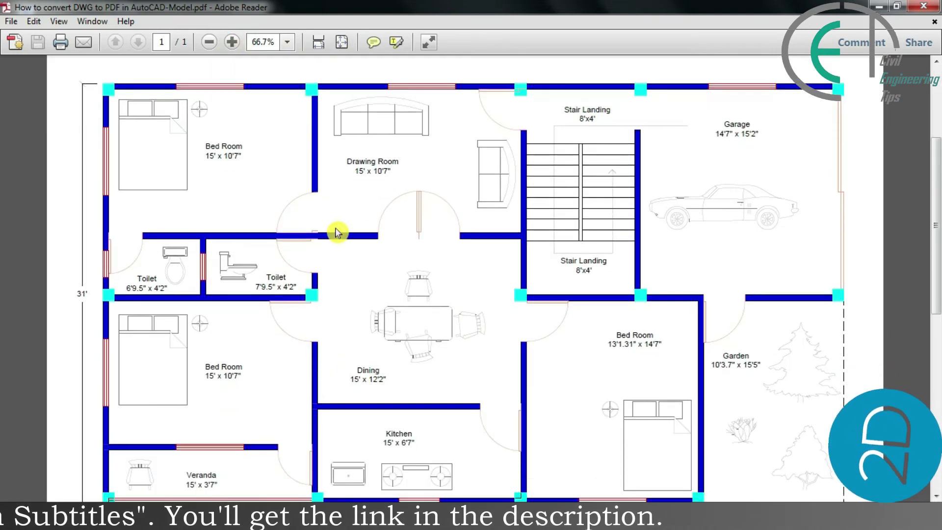
{"action": "scroll", "coordinate": [330, 228], "scroll_direction": "down", "scroll_amount": 1}
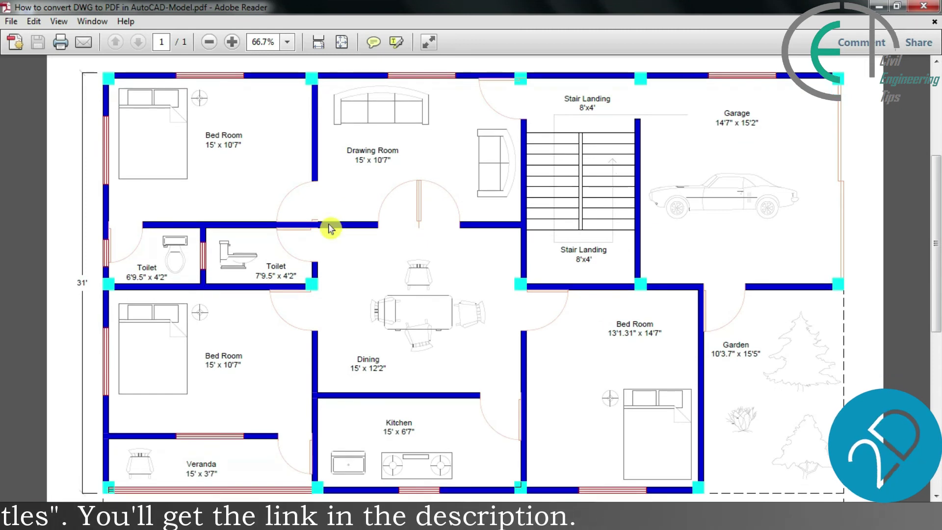
{"action": "scroll", "coordinate": [330, 229], "scroll_direction": "down", "scroll_amount": 1}
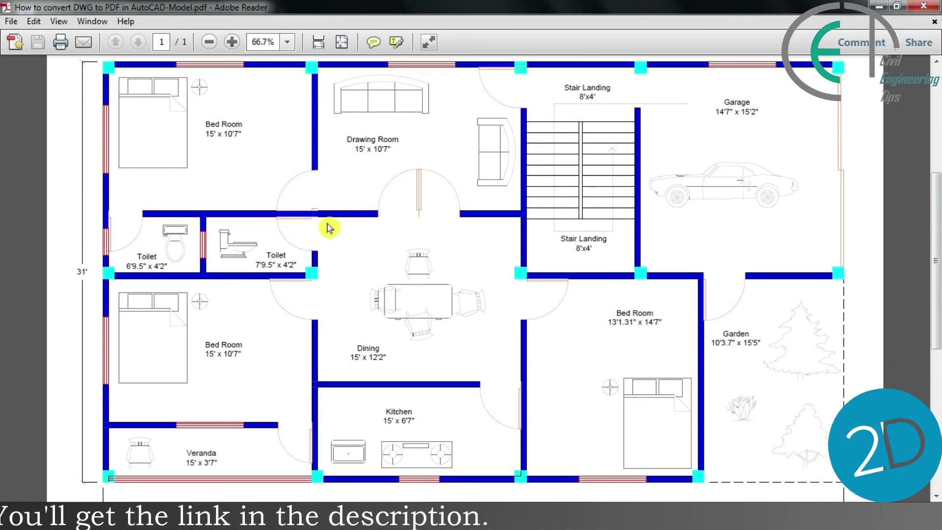